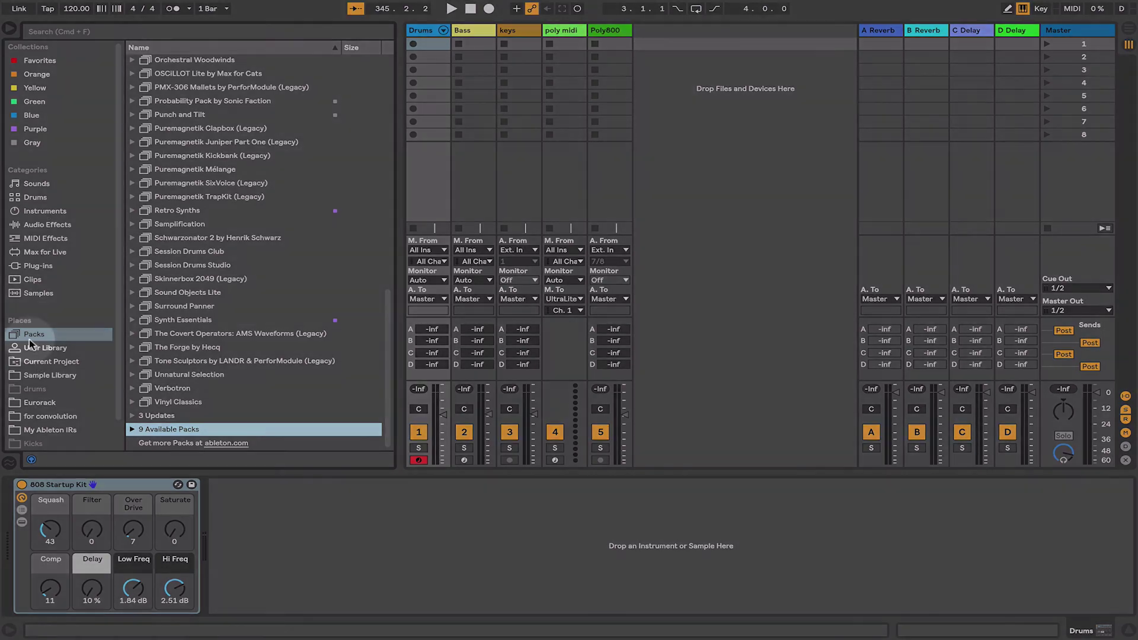
# Step: Show the installed Packs, expand the 9 Available Packs, and open ableton.com's Packs page
pyautogui.click(30, 337)
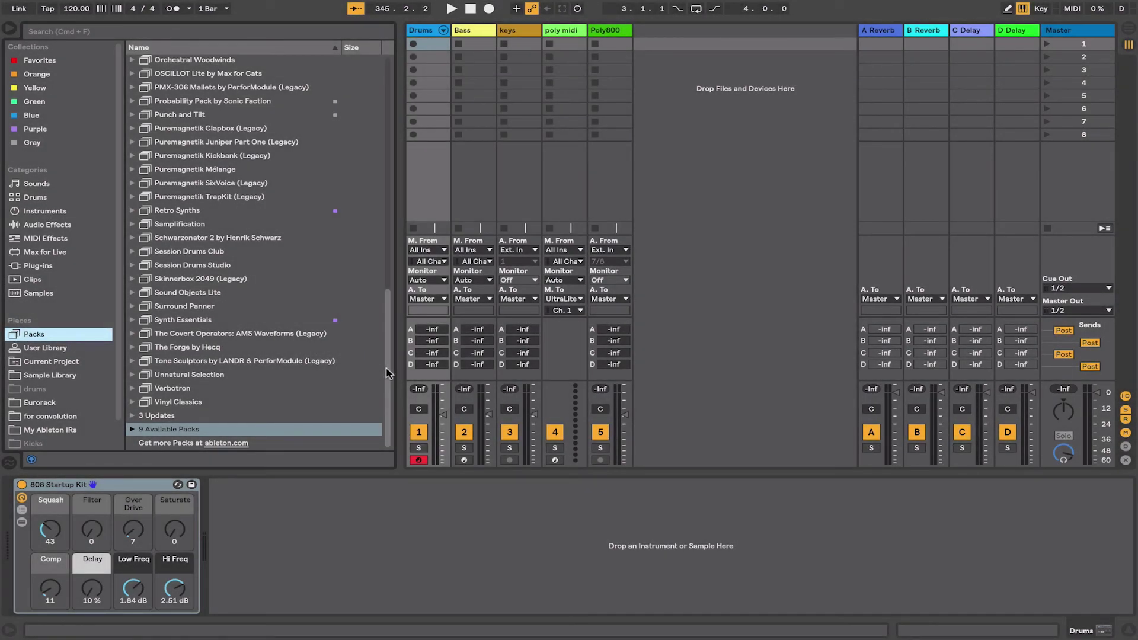
pyautogui.scroll(3, 388, 374)
pyautogui.moveTo(396, 258); pyautogui.dragTo(393, 379)
pyautogui.click(132, 429)
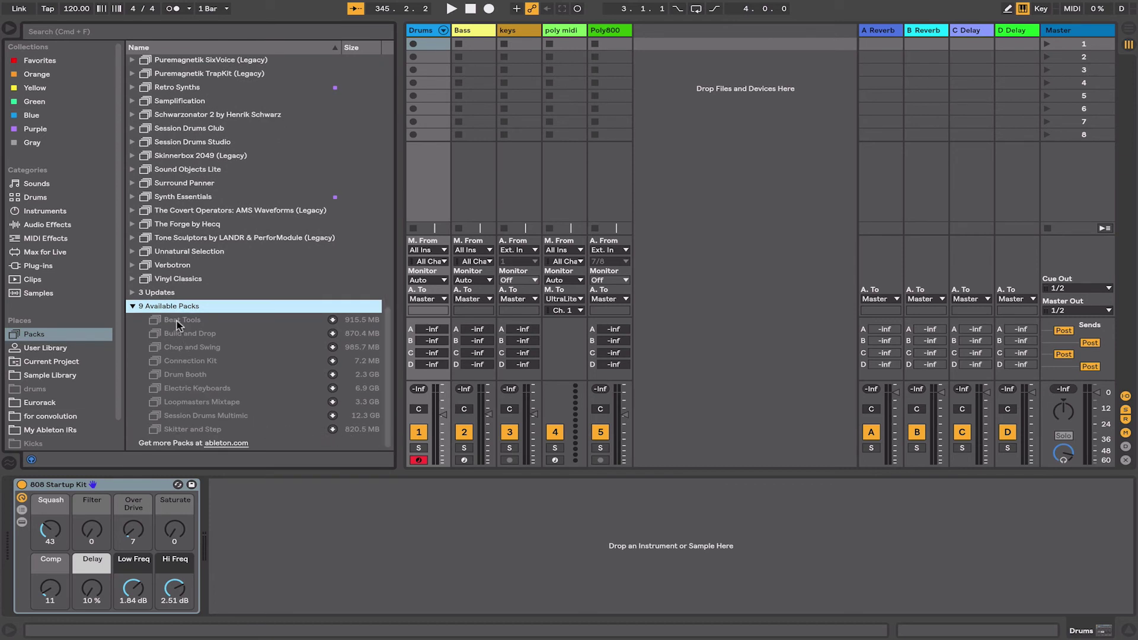
pyautogui.click(199, 441)
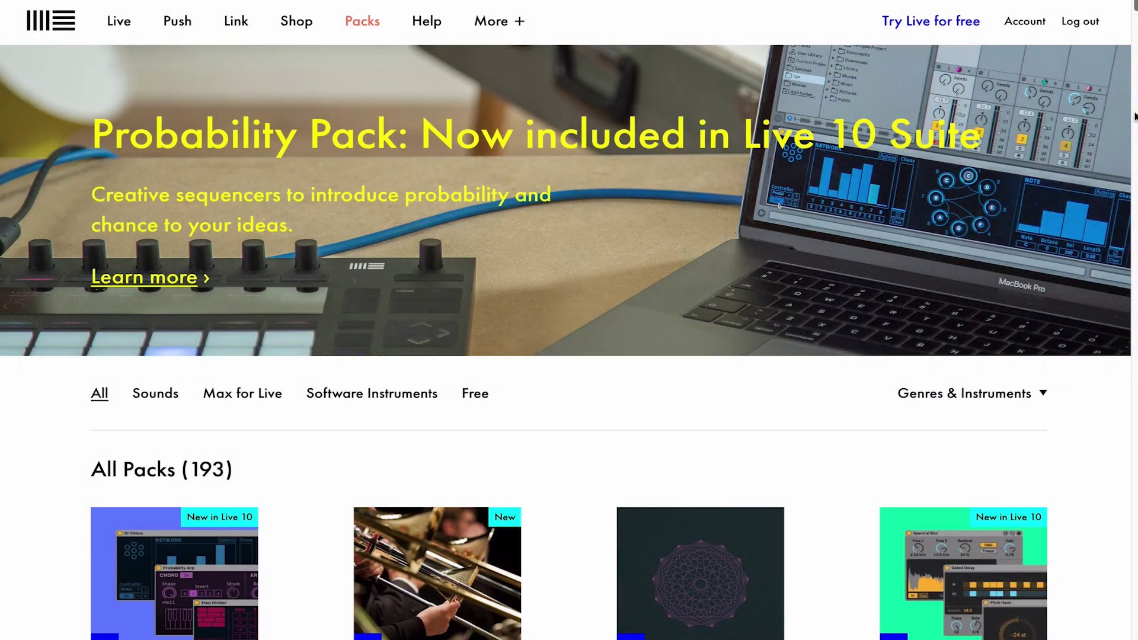
# Step: Browse the Sounds, Max for Live, Software Instruments and Free pack categories, then return to All
pyautogui.scroll(-9, 1103, 47)
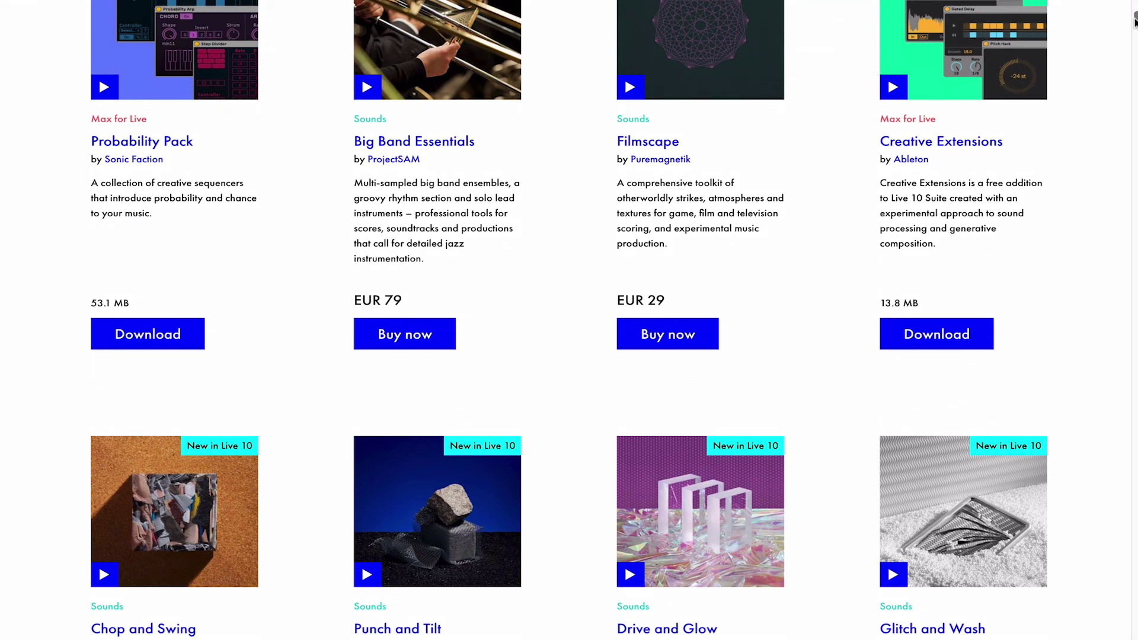
pyautogui.scroll(-13, 1116, 84)
pyautogui.scroll(20, 1133, 35)
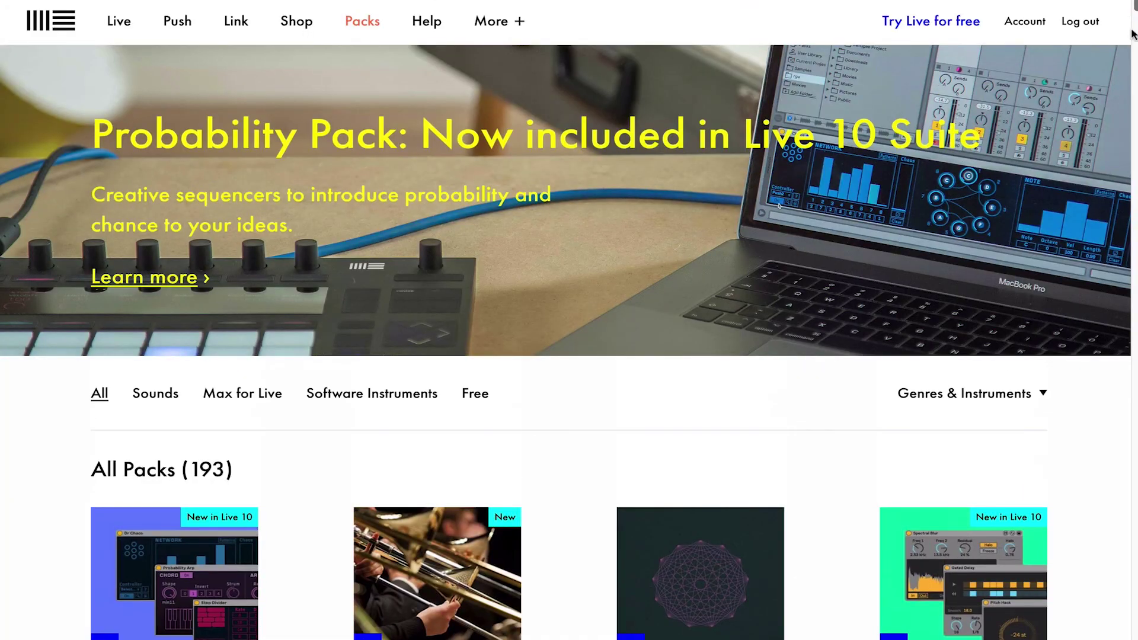
pyautogui.click(152, 398)
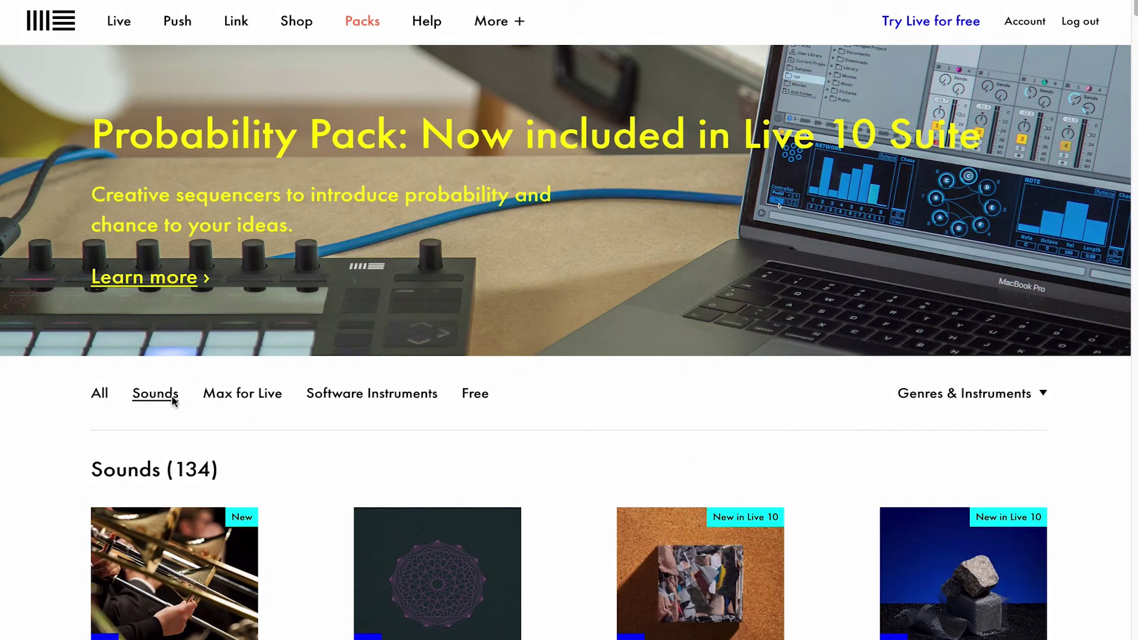
pyautogui.click(229, 406)
pyautogui.click(342, 402)
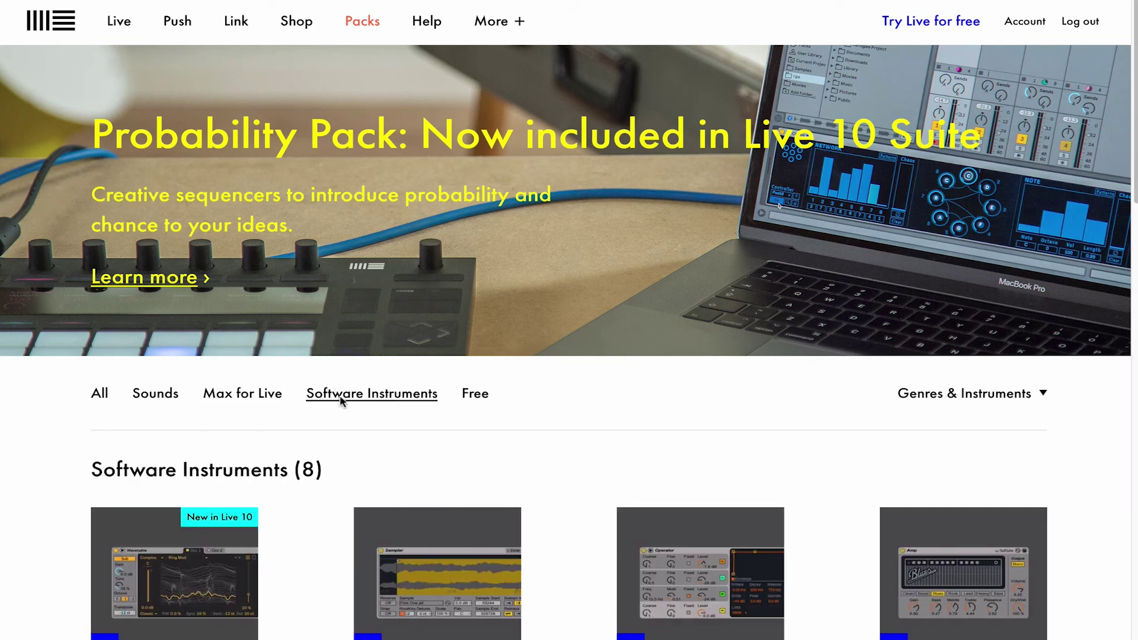
pyautogui.click(472, 401)
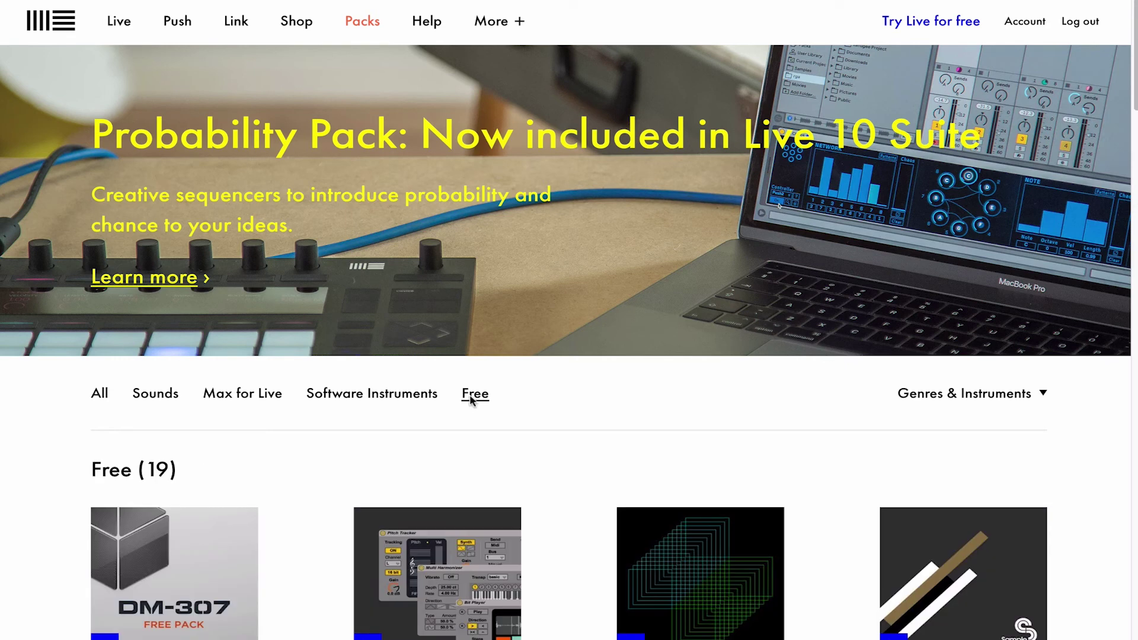
pyautogui.click(98, 395)
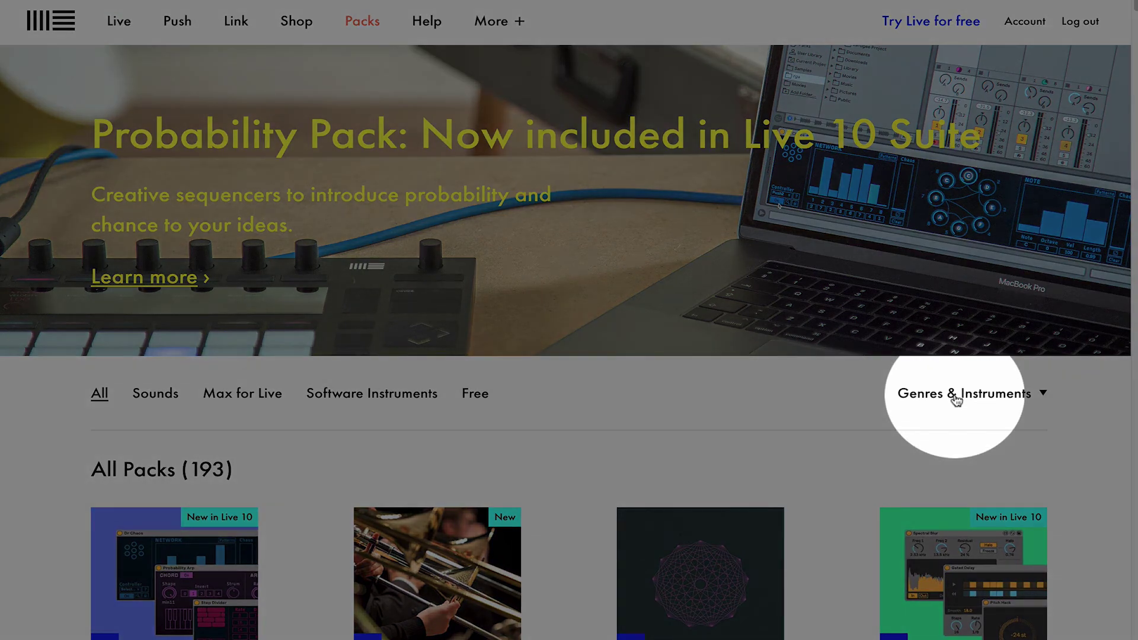
# Step: Filter the Genres & Instruments tags to Drums only and scroll to Beat Tools' Download button
pyautogui.click(956, 401)
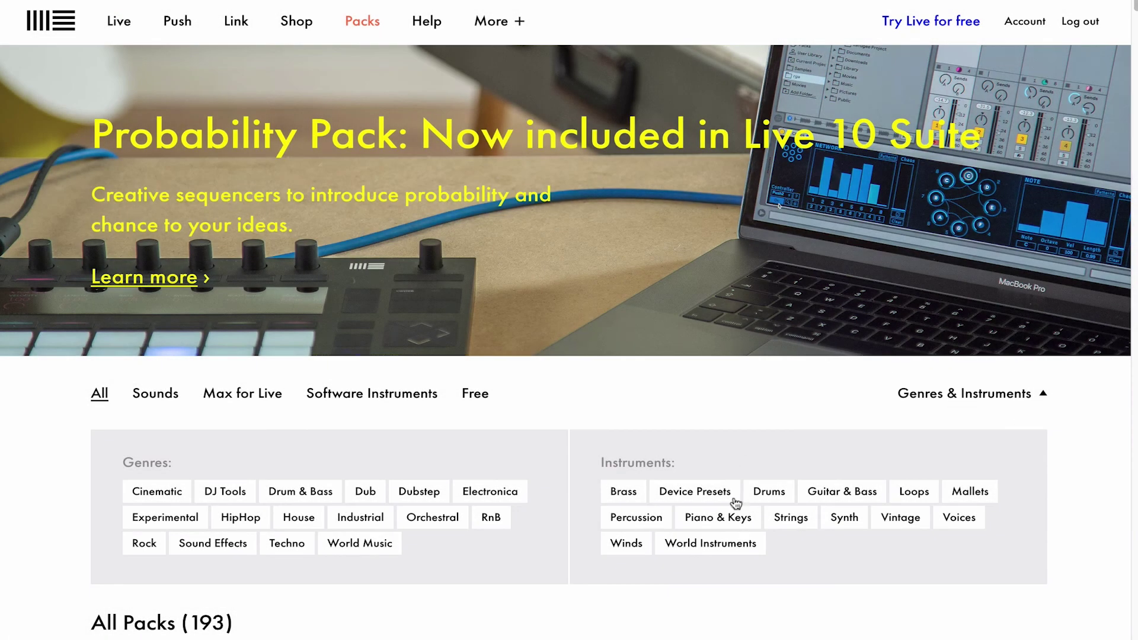
pyautogui.click(762, 499)
pyautogui.click(835, 502)
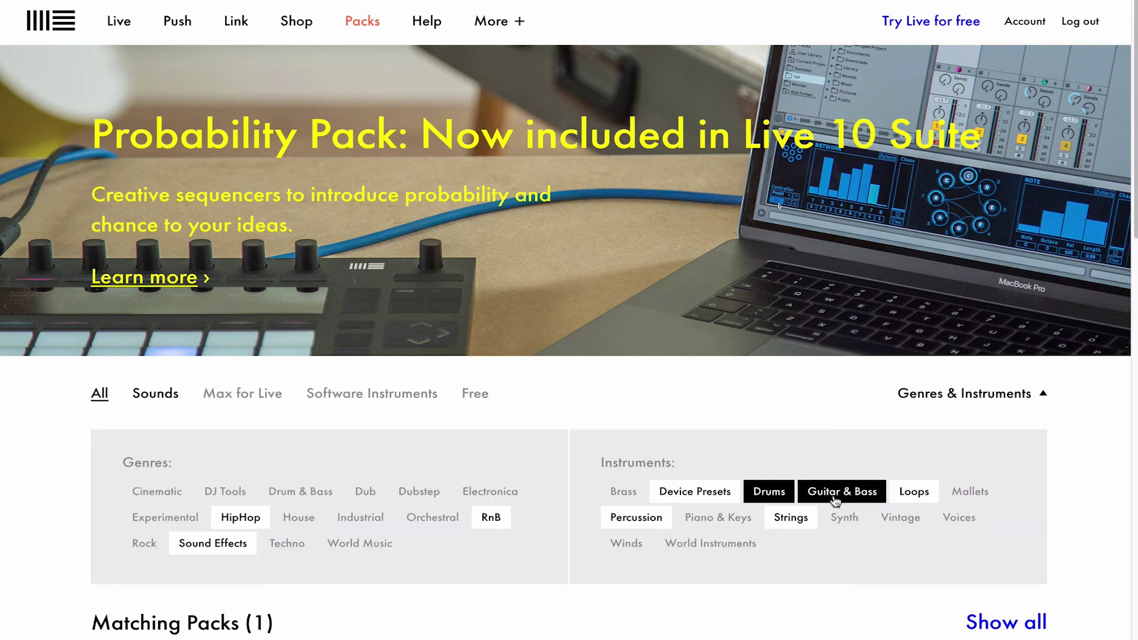
pyautogui.click(914, 498)
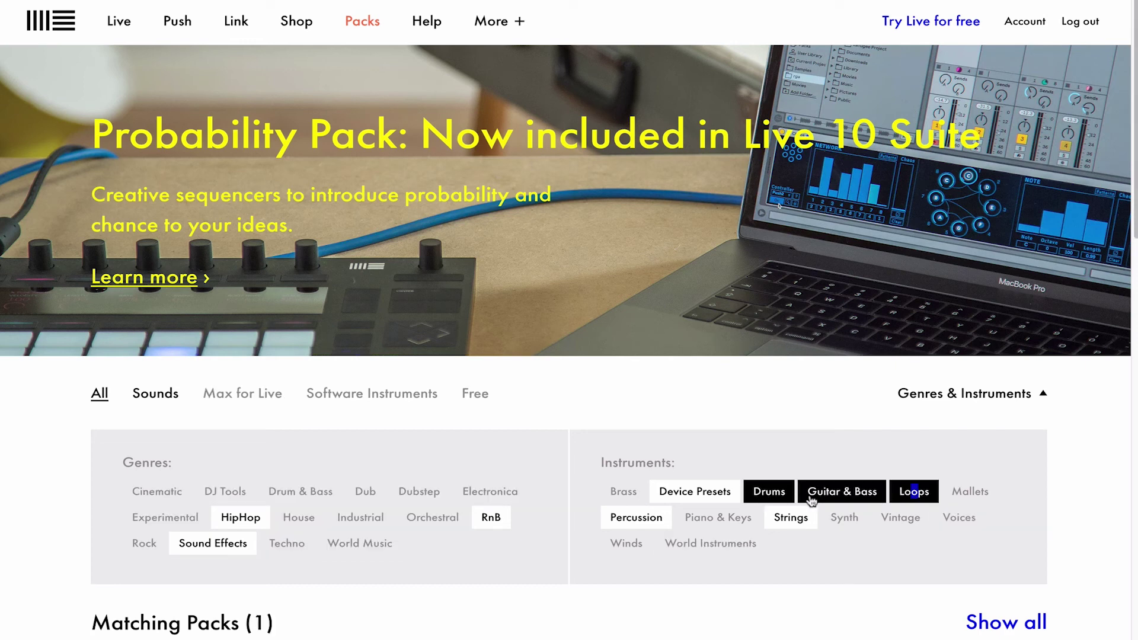
pyautogui.click(834, 499)
pyautogui.click(898, 498)
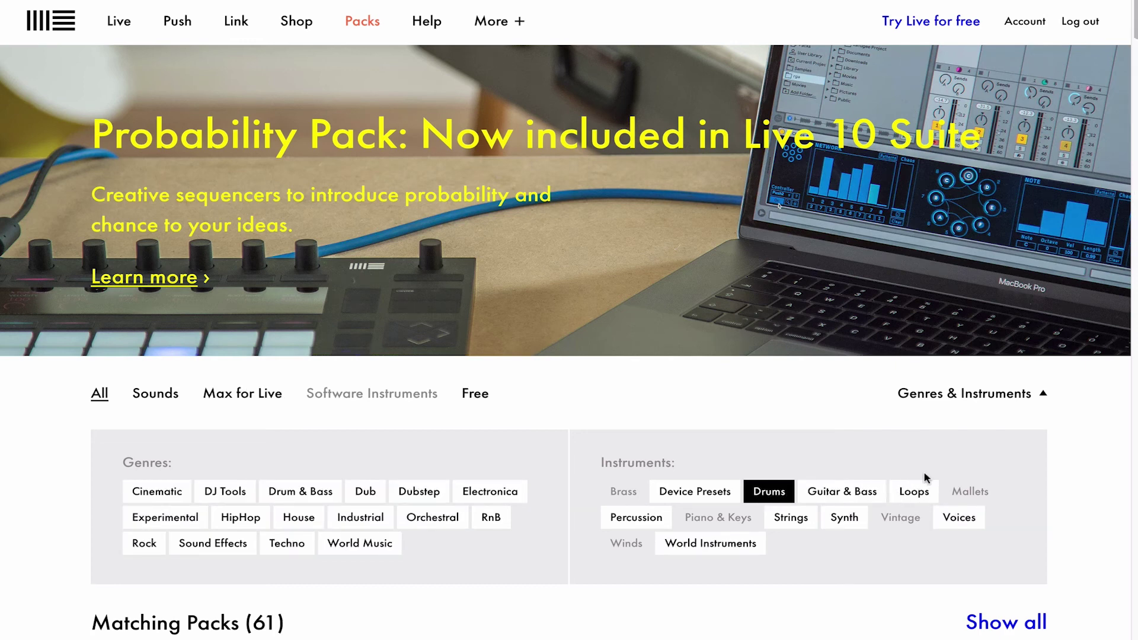
pyautogui.moveTo(1134, 26); pyautogui.dragTo(1134, 133)
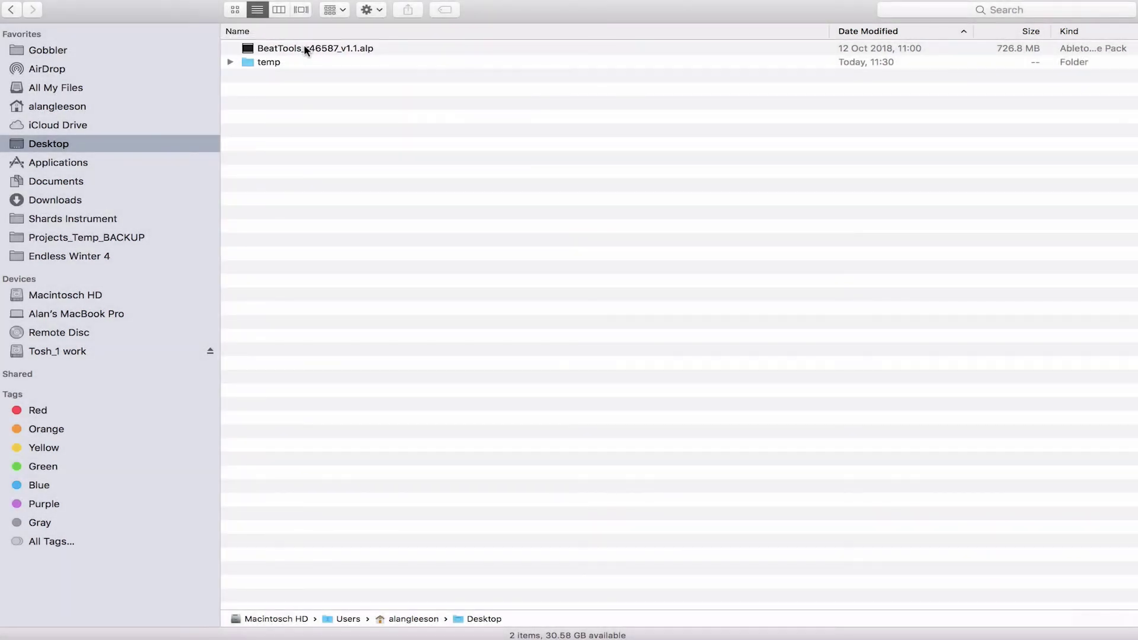
# Step: Install BeatTools_r46587_v1.1.alp from the Desktop into Live
pyautogui.doubleClick(305, 49)
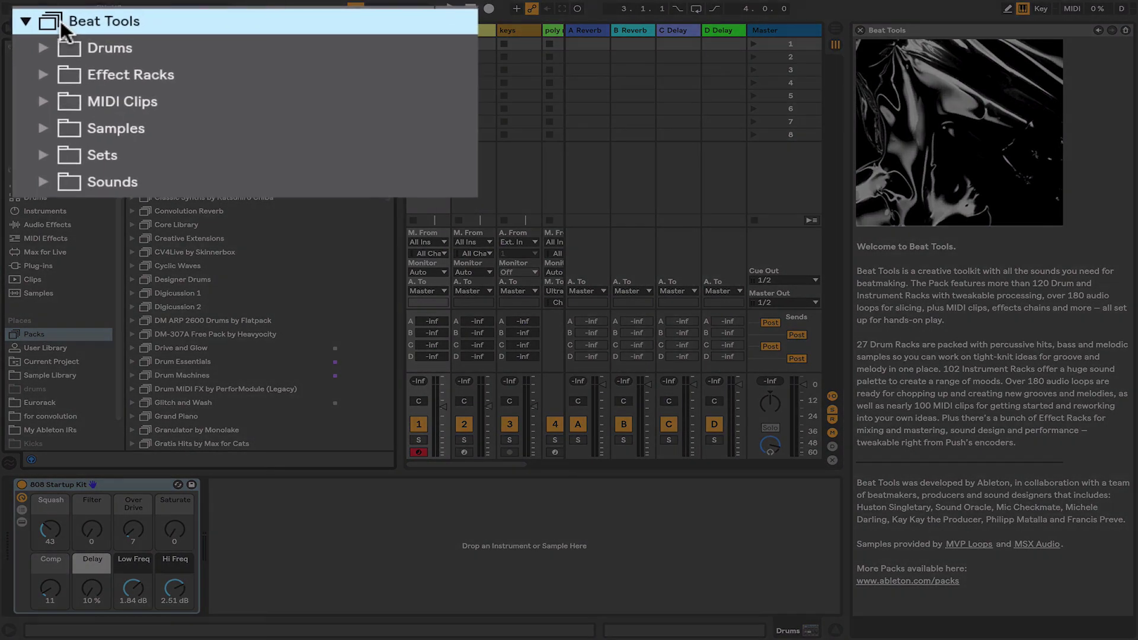
# Step: Drag 808 Boom Kit from Beat Tools > Drums onto the Drums track, then collapse Beat Tools
pyautogui.click(133, 61)
pyautogui.click(24, 20)
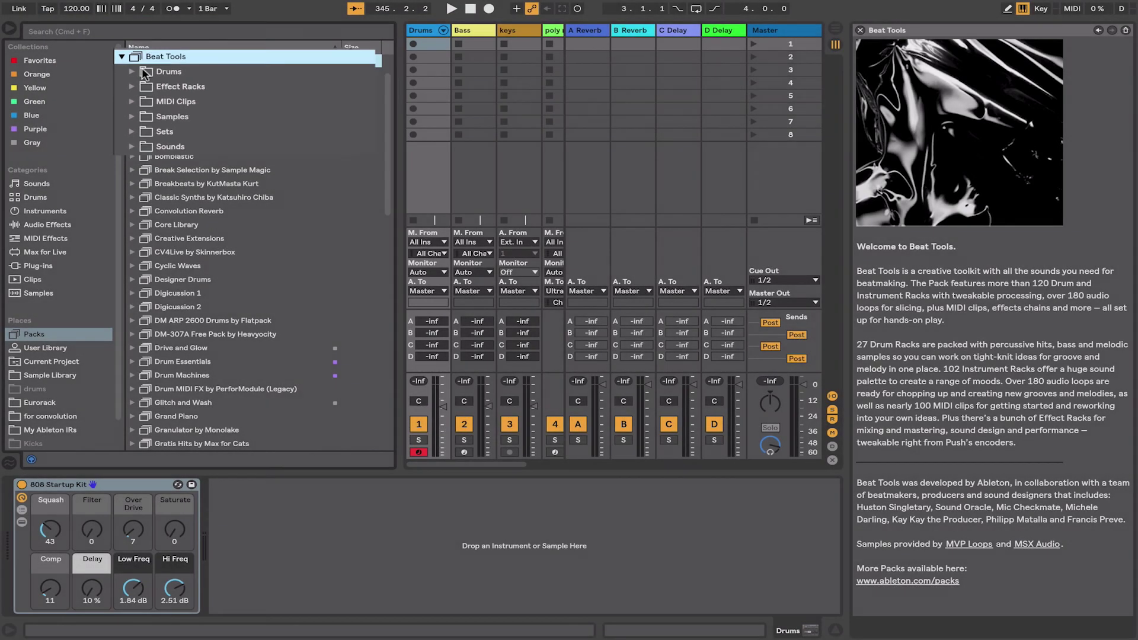
pyautogui.click(142, 75)
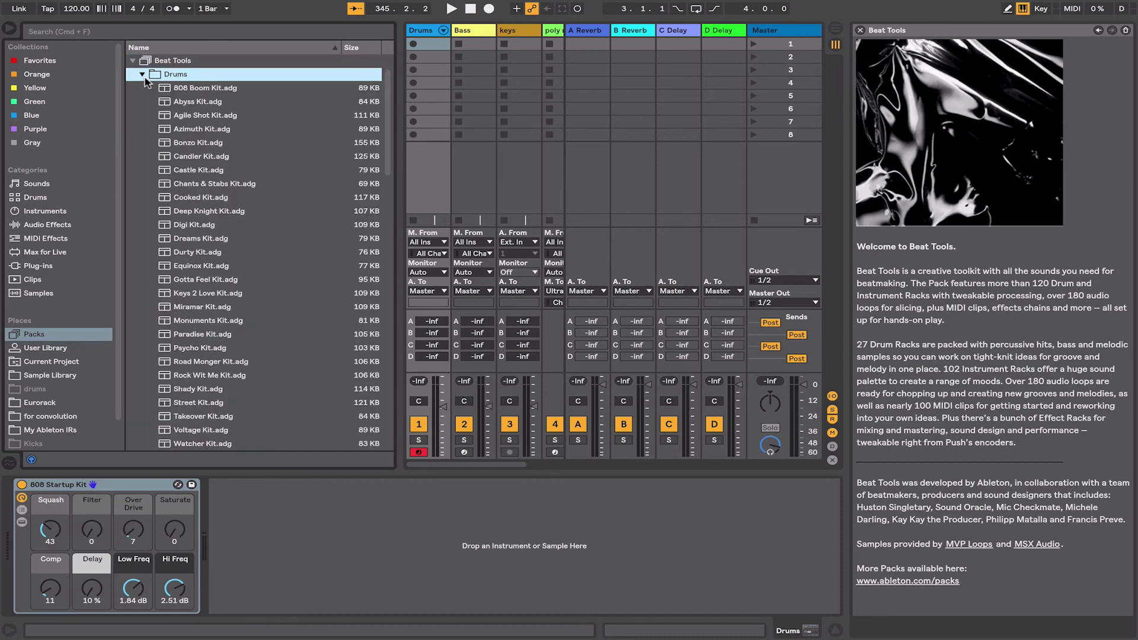
pyautogui.click(180, 89)
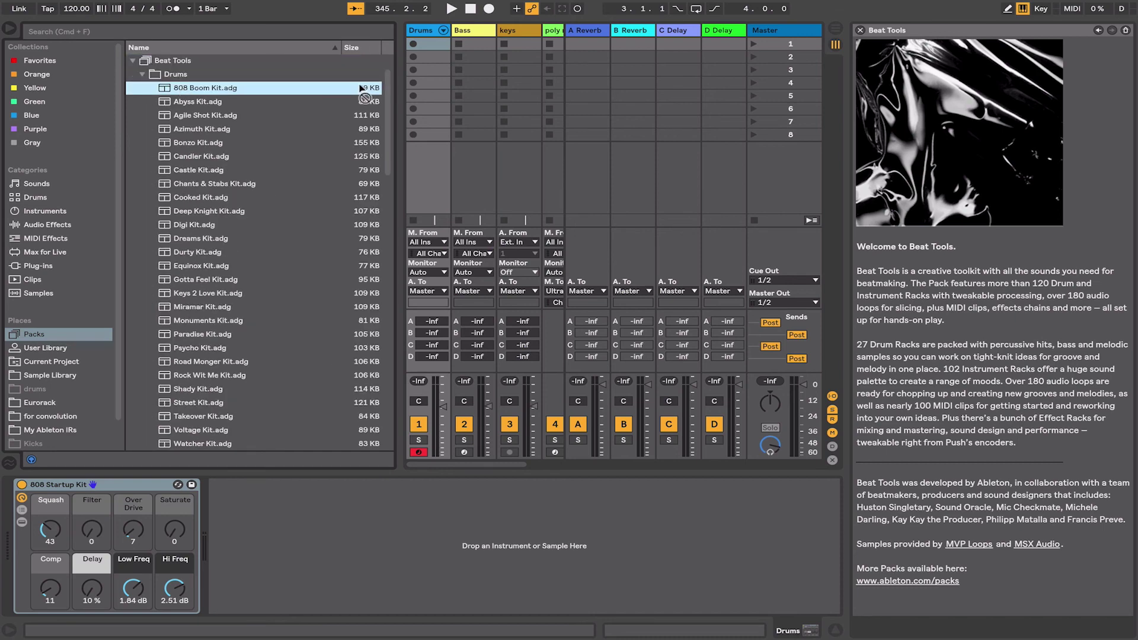
pyautogui.moveTo(428, 64); pyautogui.dragTo(429, 65)
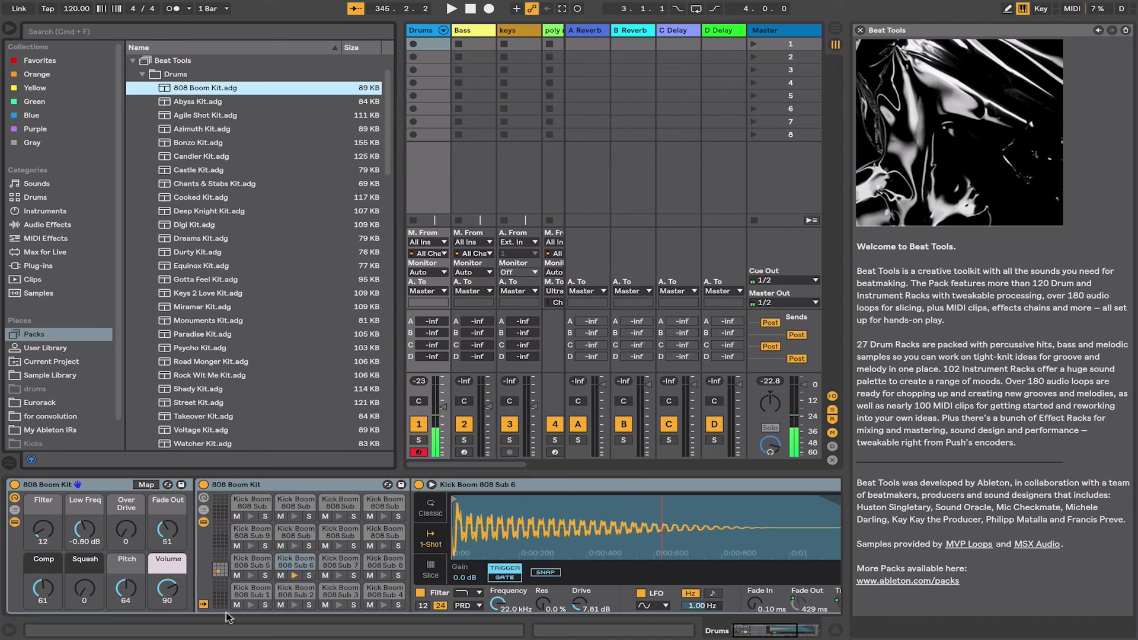
pyautogui.click(134, 61)
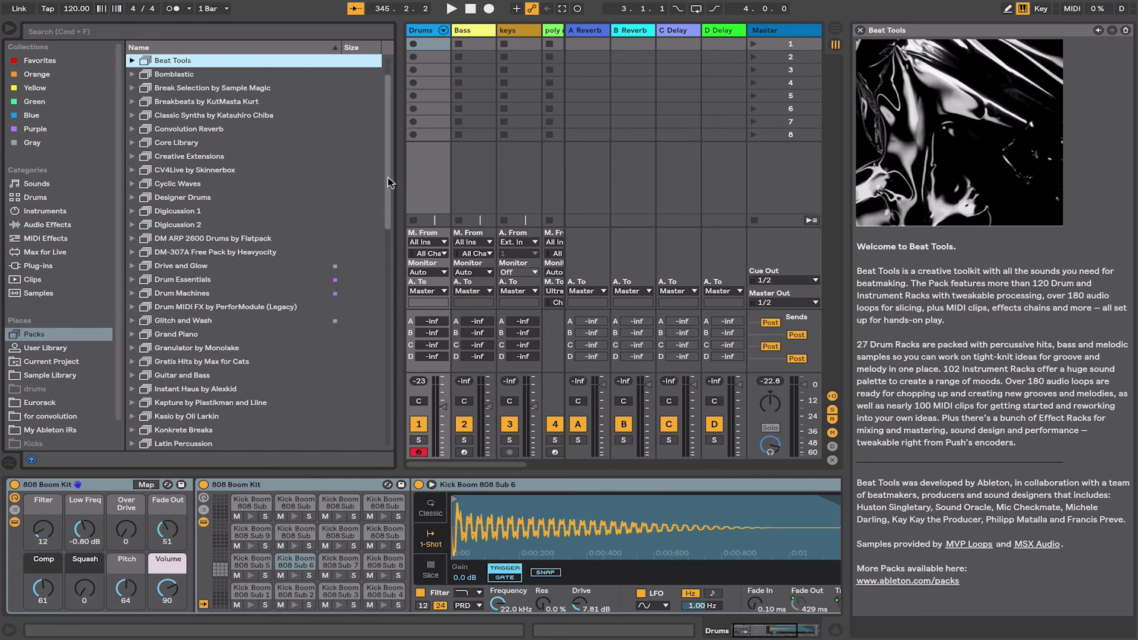
# Step: Show Max for Live Essentials' default lesson and jump to its DrumSynth page
pyautogui.moveTo(388, 177); pyautogui.dragTo(379, 296)
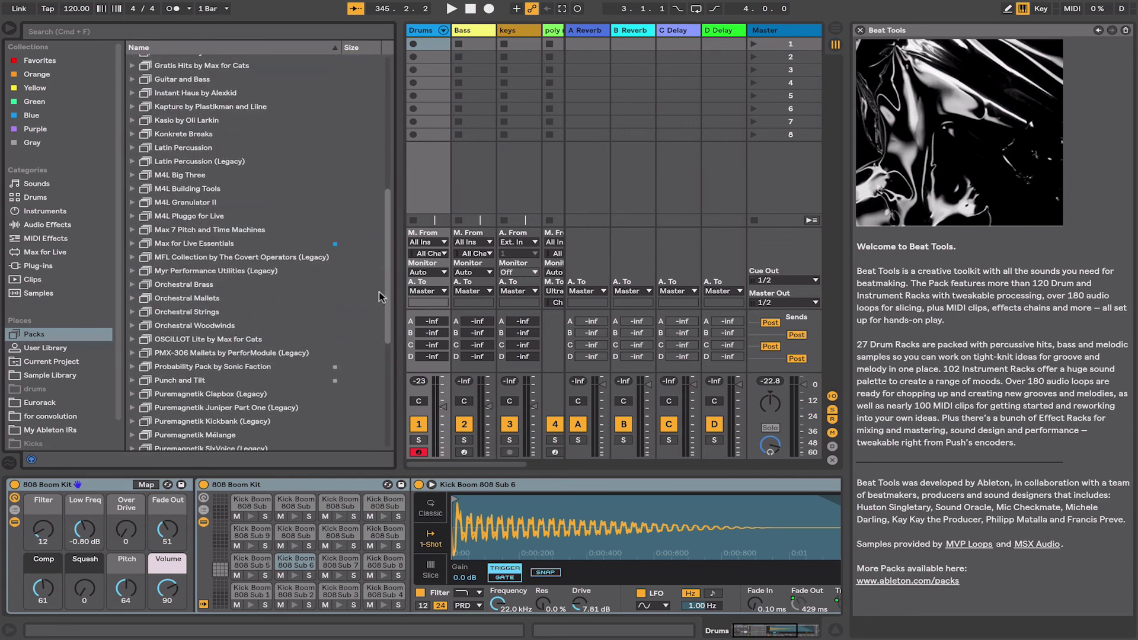
pyautogui.click(187, 243)
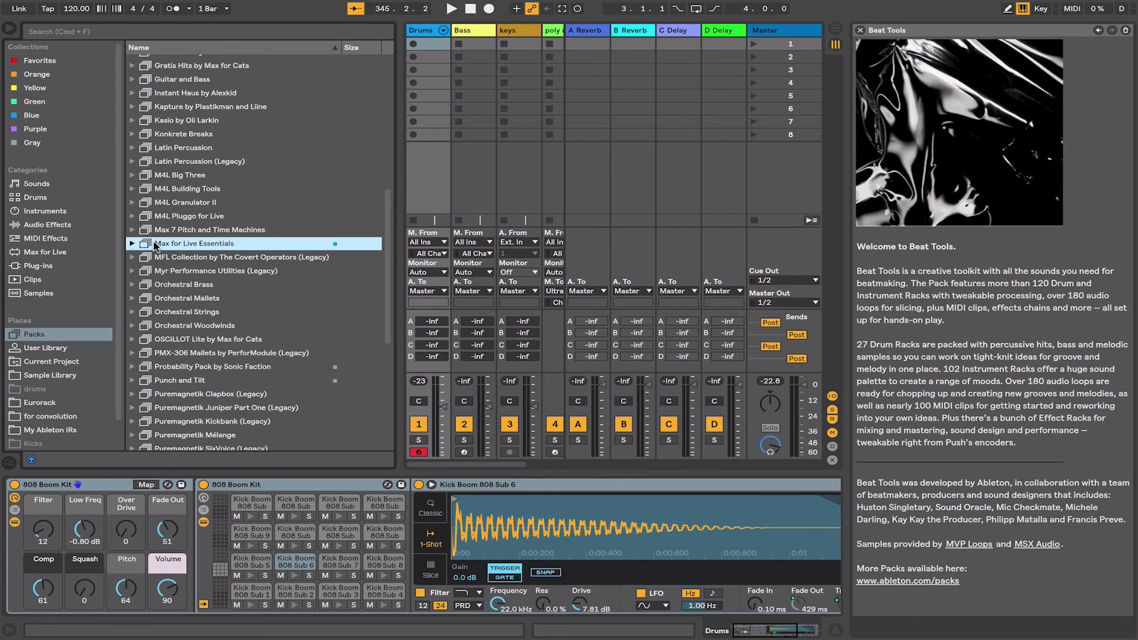
pyautogui.rightClick(157, 246)
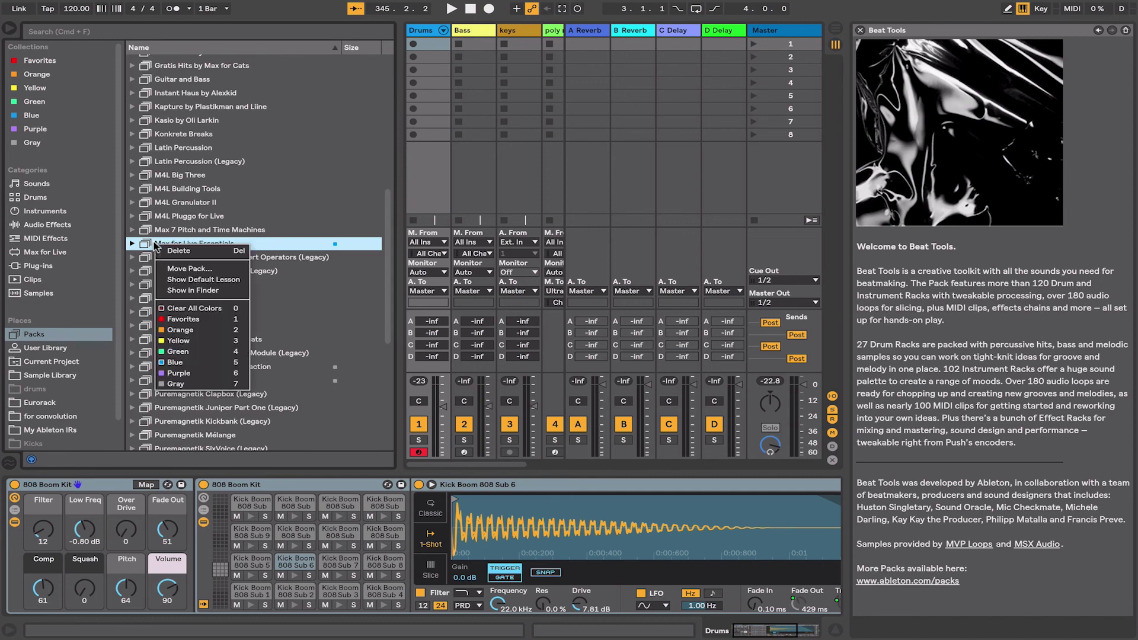
pyautogui.click(177, 282)
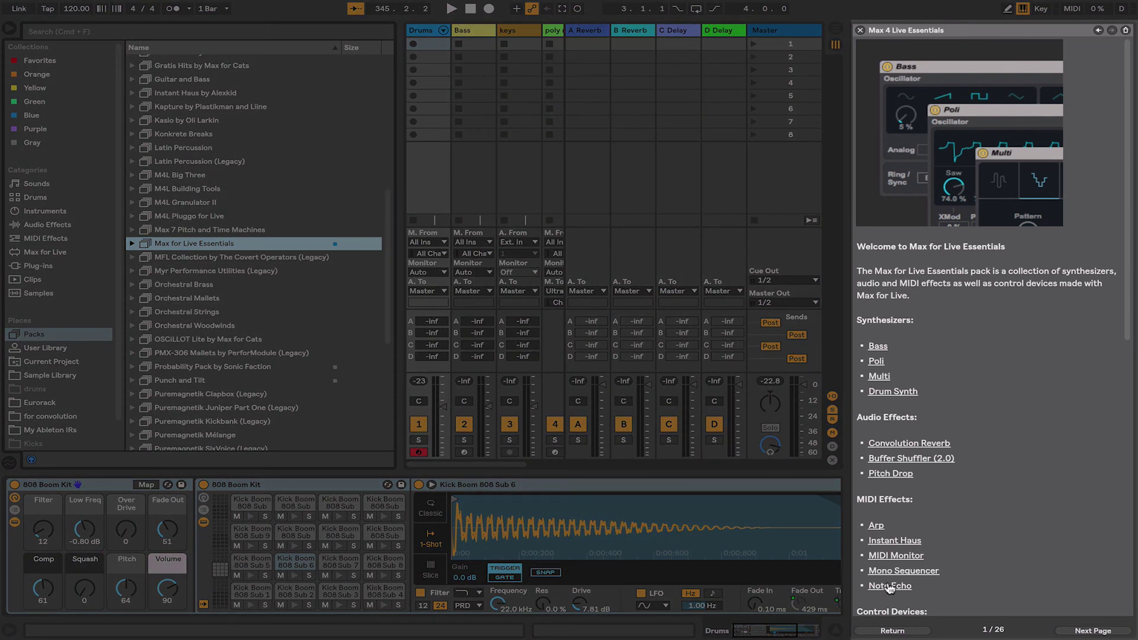
pyautogui.click(877, 392)
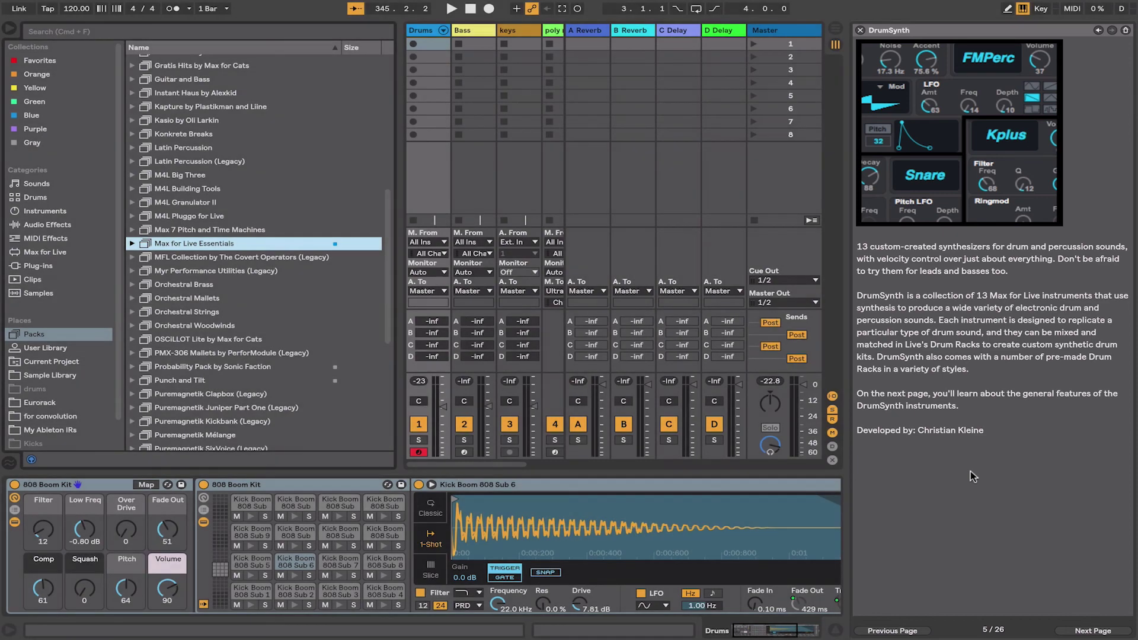
pyautogui.click(229, 245)
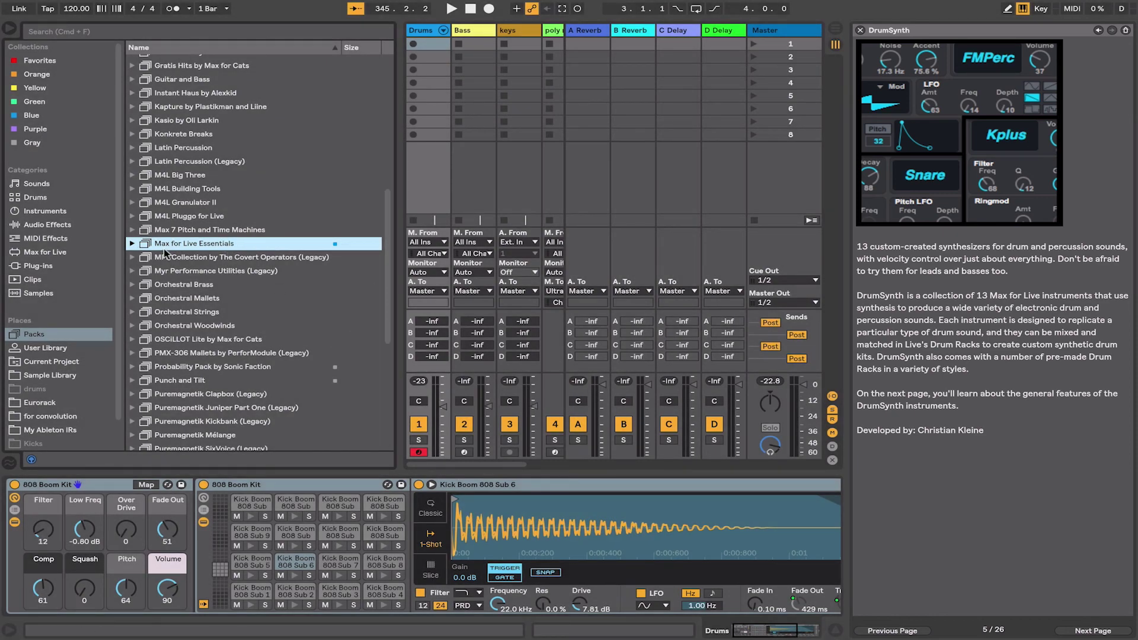
# Step: Expand the Punch and Tilt pack's contents in the browser
pyautogui.click(181, 382)
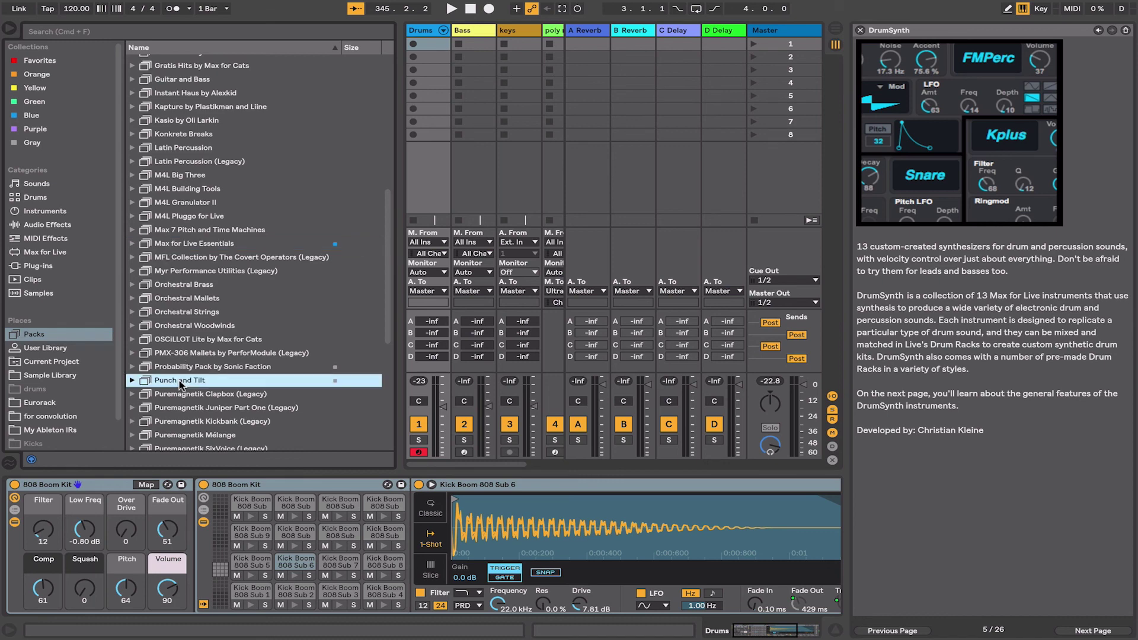
pyautogui.rightClick(179, 384)
pyautogui.press('Escape')
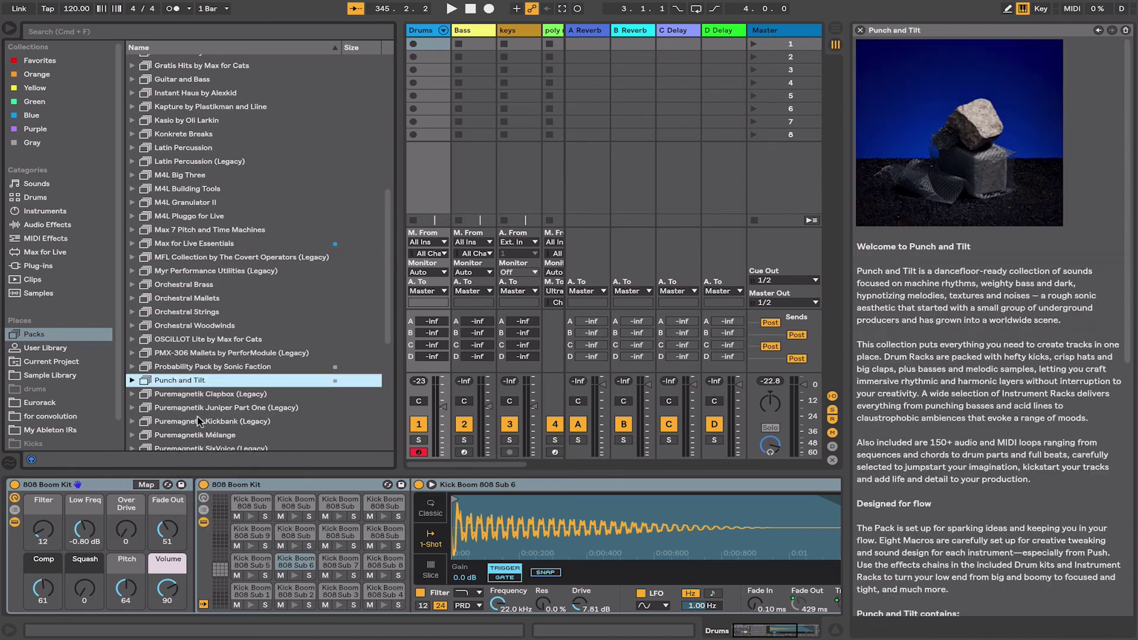
pyautogui.click(129, 381)
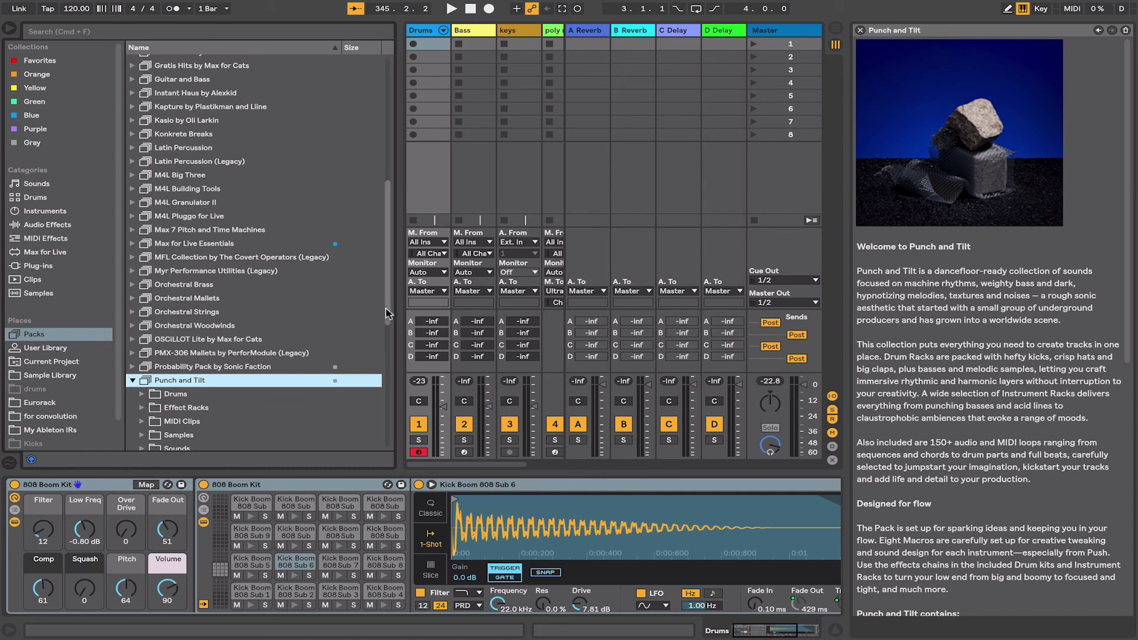
# Step: Add Effect Racks > Distortion > 2 Band Destruction after the 808 Boom Kit, then close the info panel
pyautogui.moveTo(387, 312); pyautogui.dragTo(387, 357)
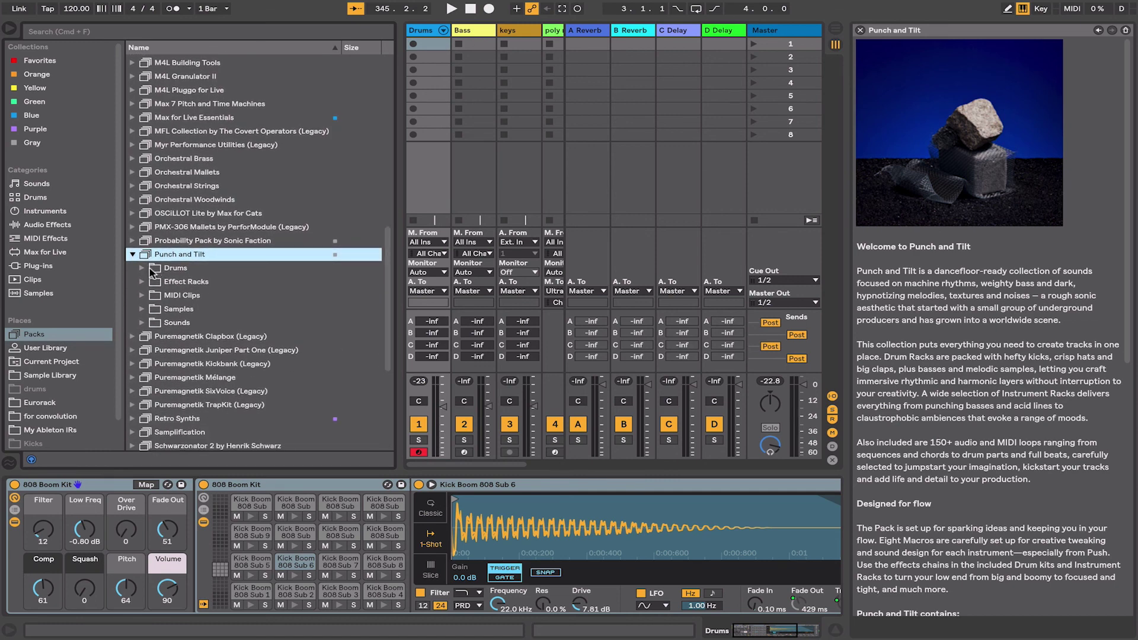
pyautogui.click(143, 283)
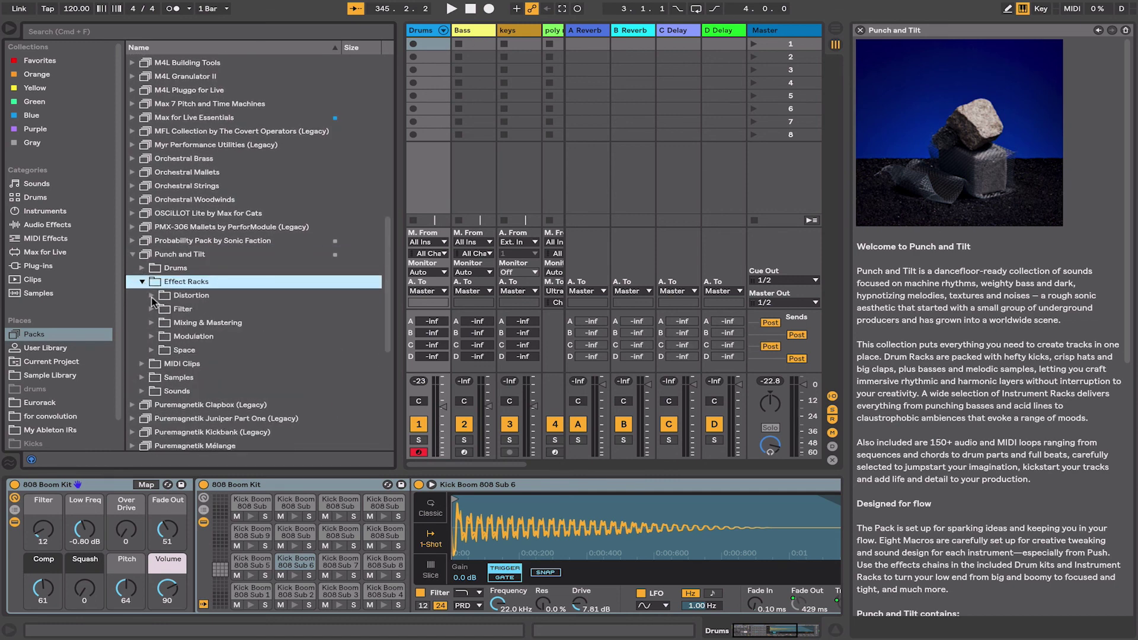
pyautogui.click(152, 297)
pyautogui.moveTo(185, 311); pyautogui.dragTo(426, 49)
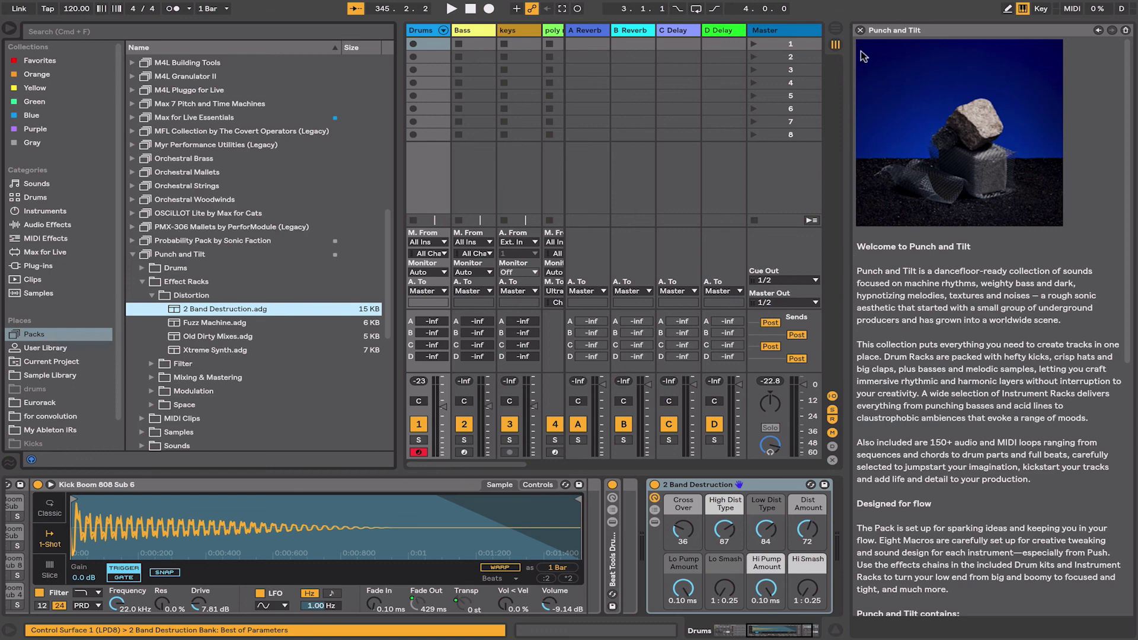
pyautogui.click(859, 30)
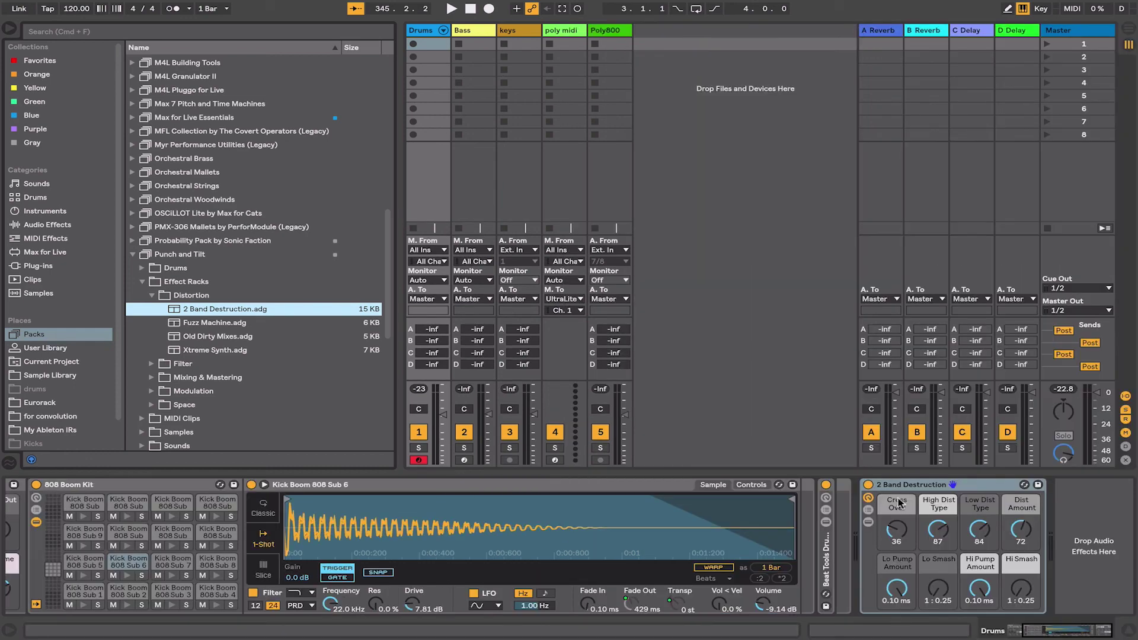
# Step: Drag Punch and Tilt's Alarma Kit 124 bpm MIDI clip onto a new track
pyautogui.click(907, 489)
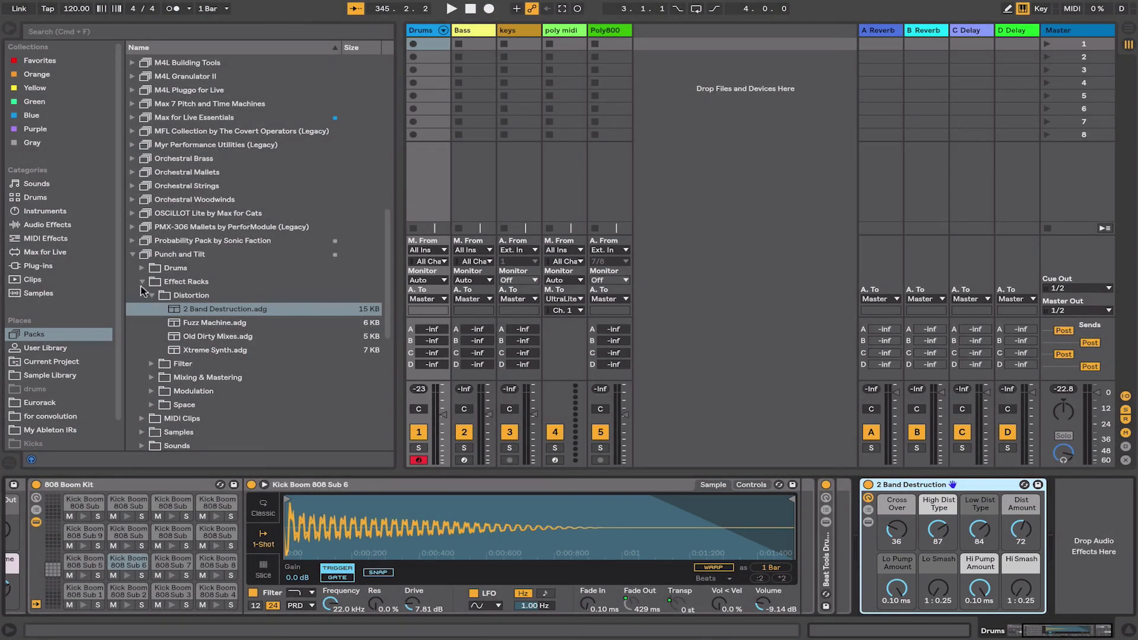
pyautogui.click(142, 282)
pyautogui.click(142, 295)
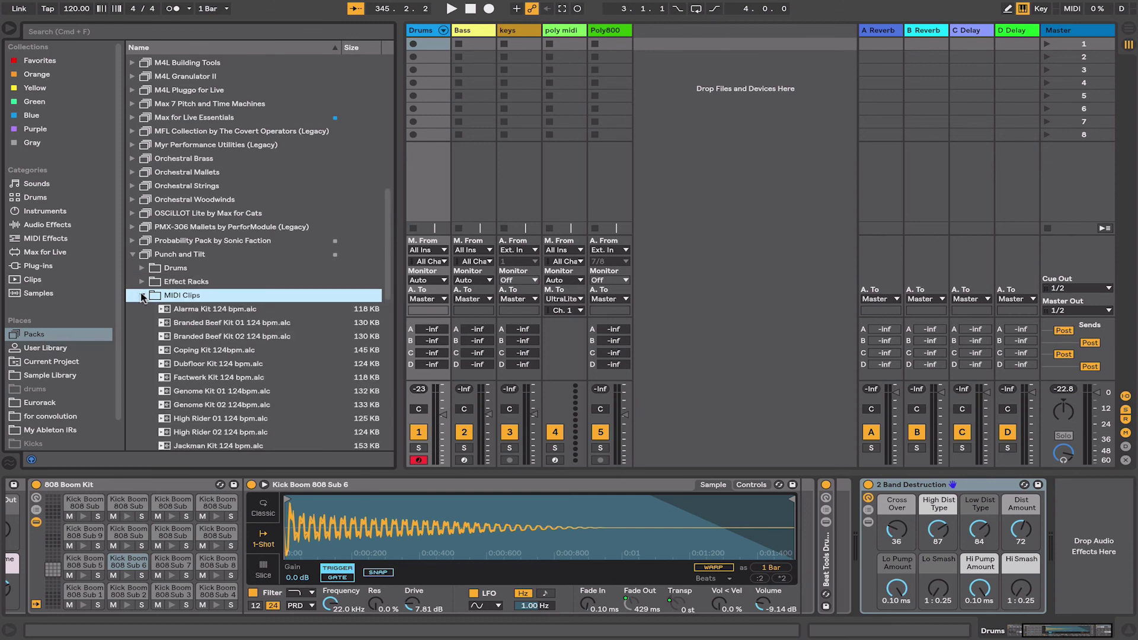
pyautogui.click(189, 310)
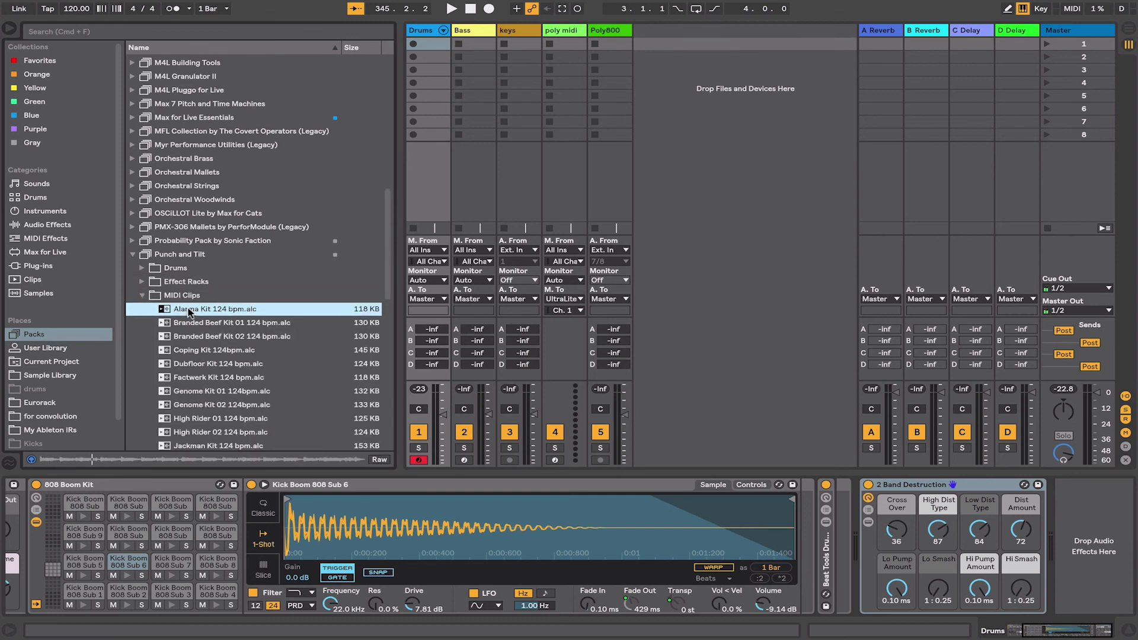
pyautogui.moveTo(188, 310); pyautogui.dragTo(686, 44)
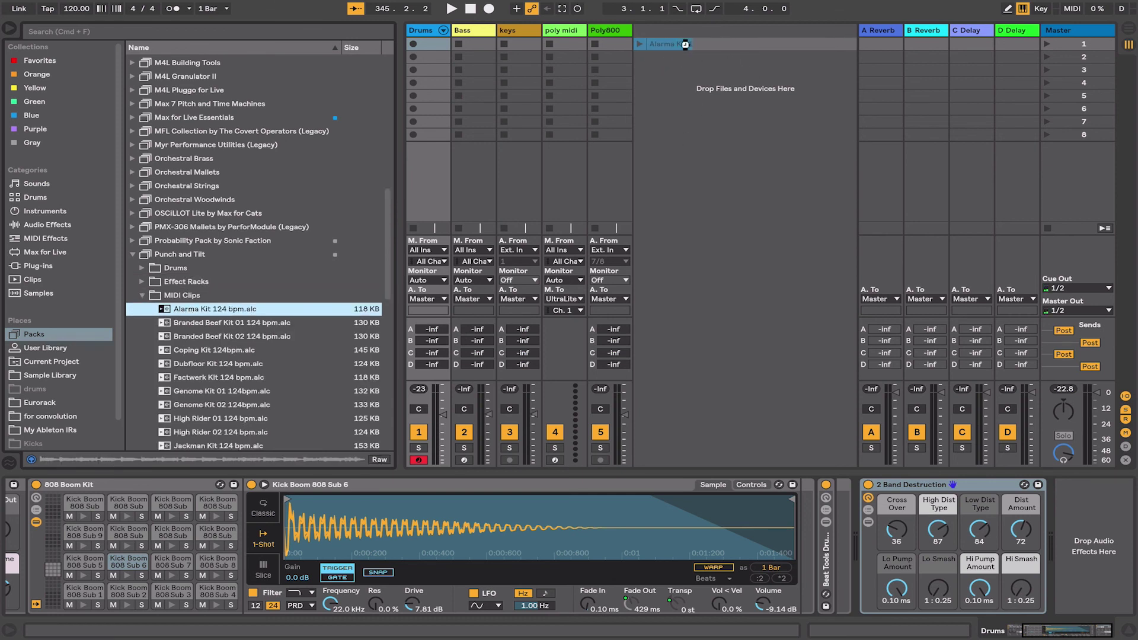